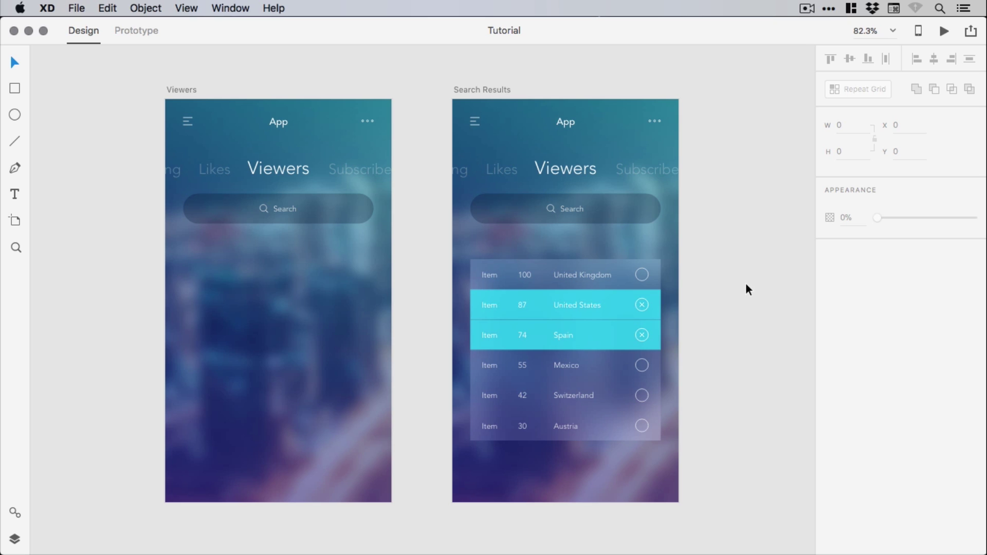
# Step: Publish both screens as design specs under a new link and copy the link
pyautogui.click(971, 32)
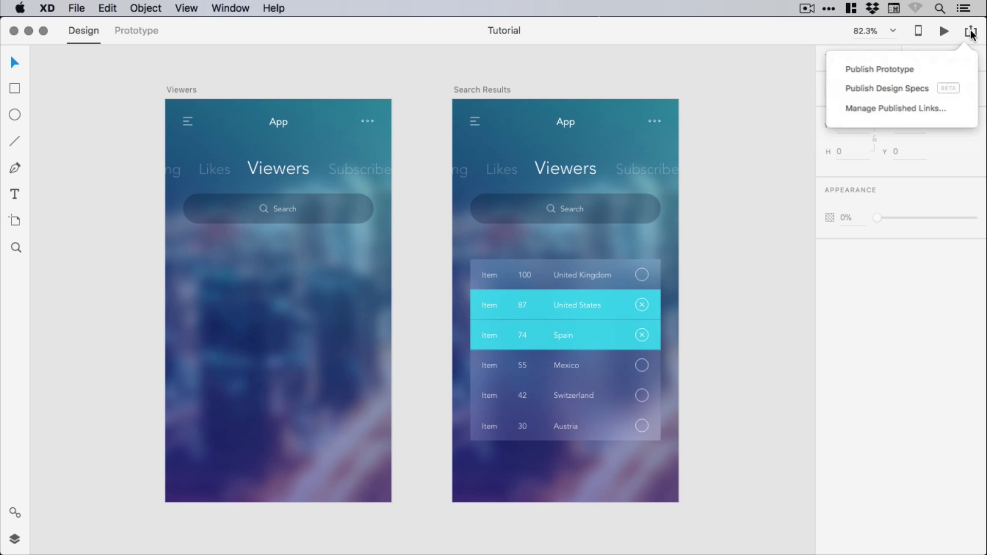
pyautogui.click(896, 91)
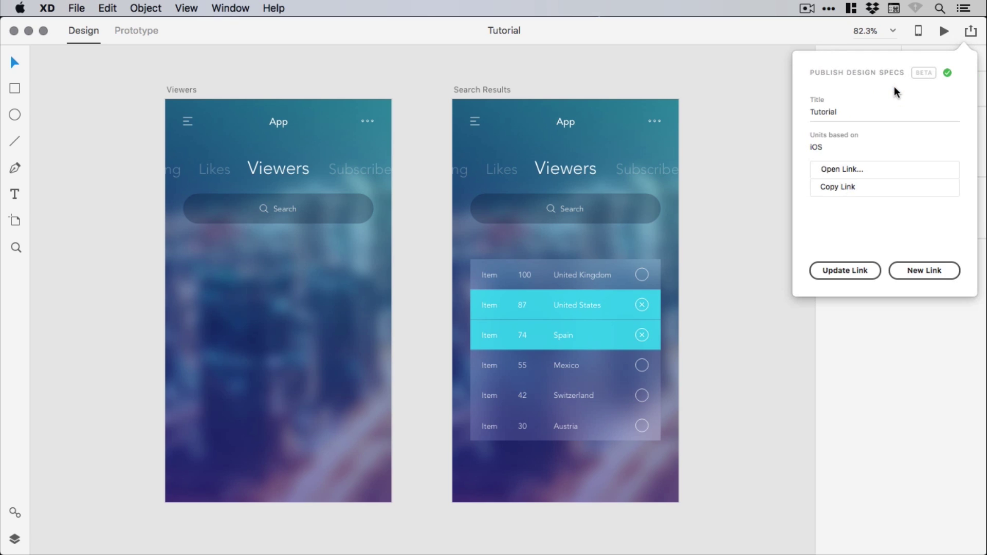
pyautogui.click(924, 271)
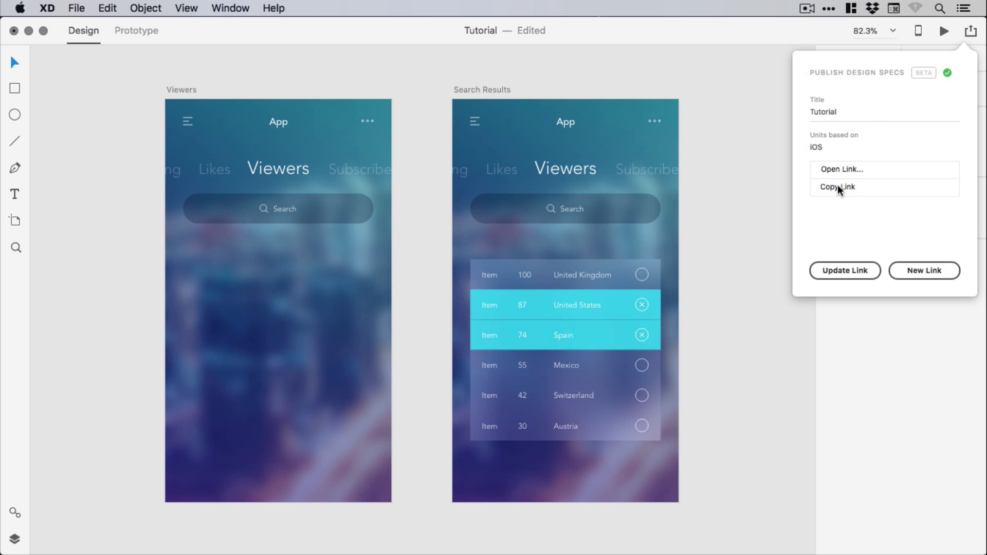
pyautogui.click(841, 188)
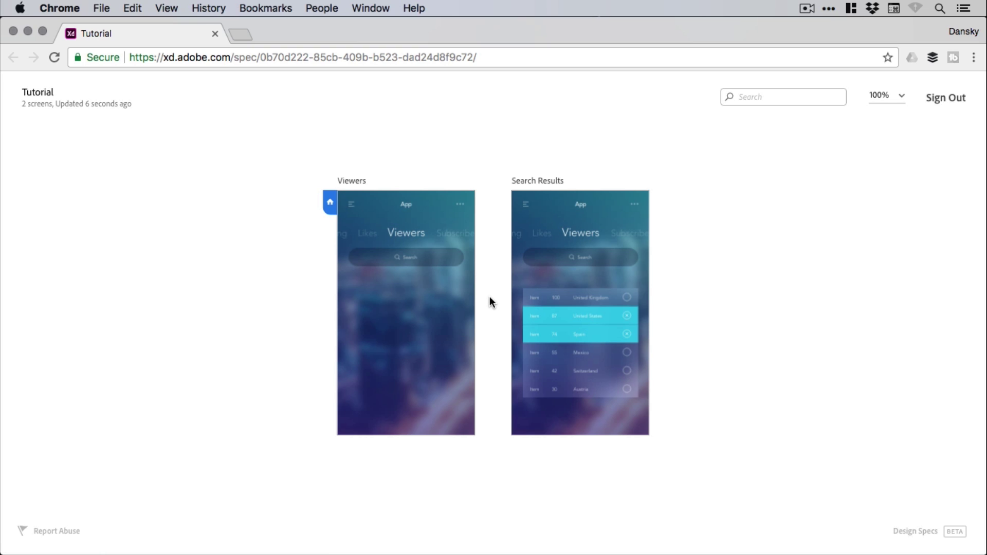
# Step: Open the Search Results spec at Fit zoom and scroll down the mockup
pyautogui.click(558, 276)
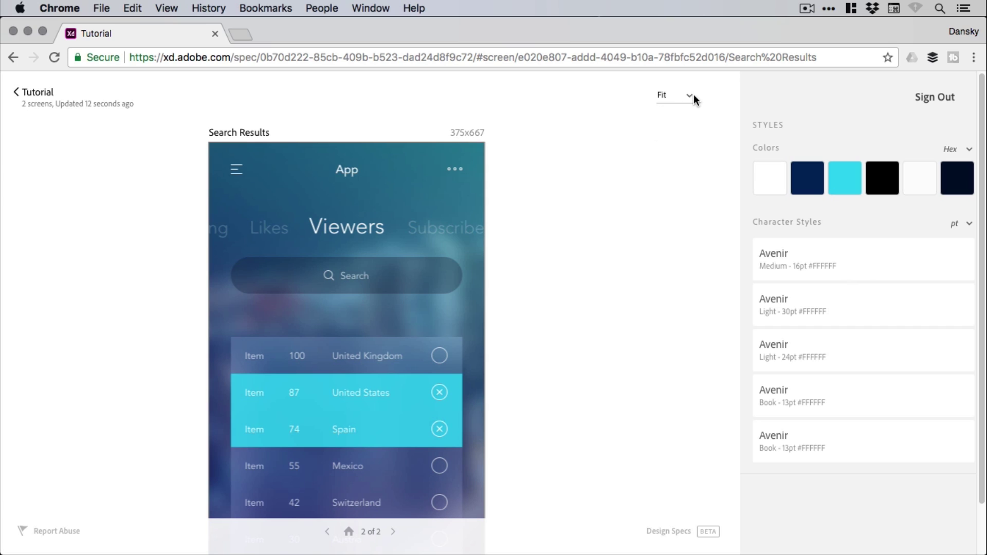
pyautogui.click(690, 96)
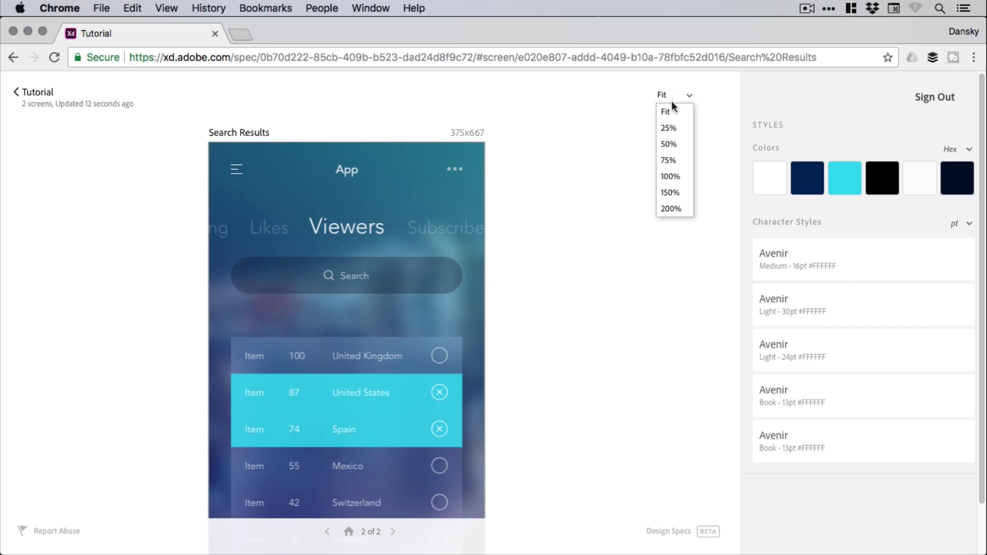
pyautogui.click(690, 95)
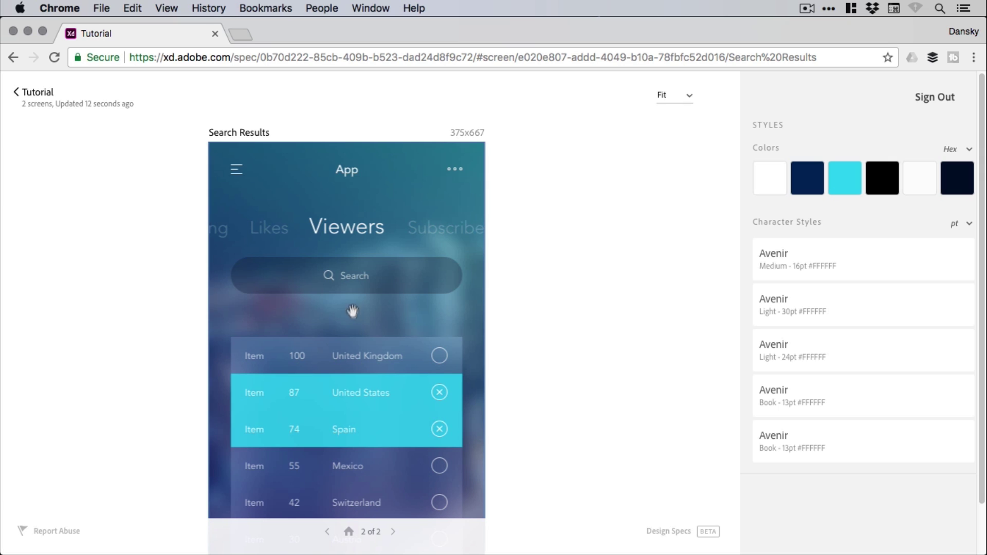
pyautogui.scroll(-3, 348, 296)
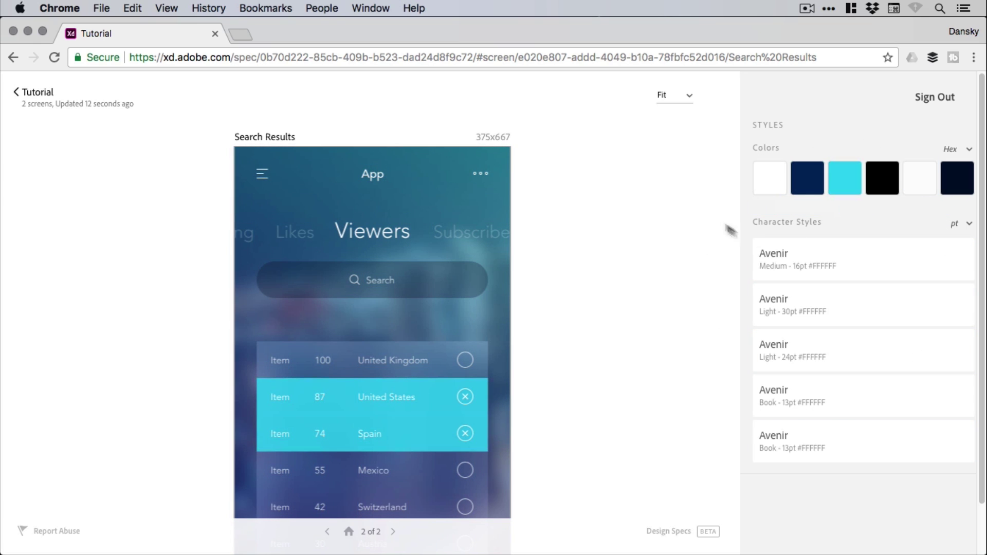
# Step: Copy the Avenir font name and the navy #00245D colour value
pyautogui.moveTo(781, 172)
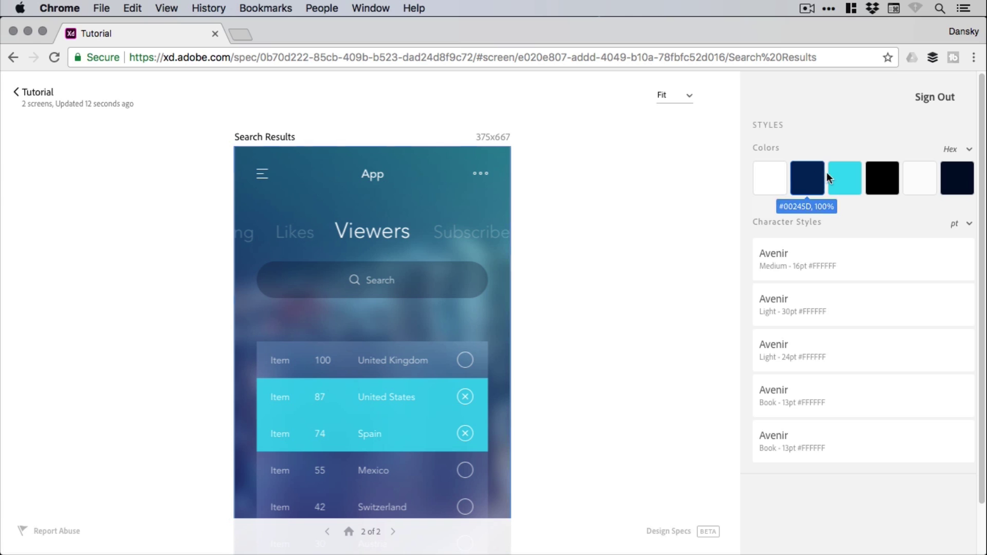
pyautogui.moveTo(963, 178)
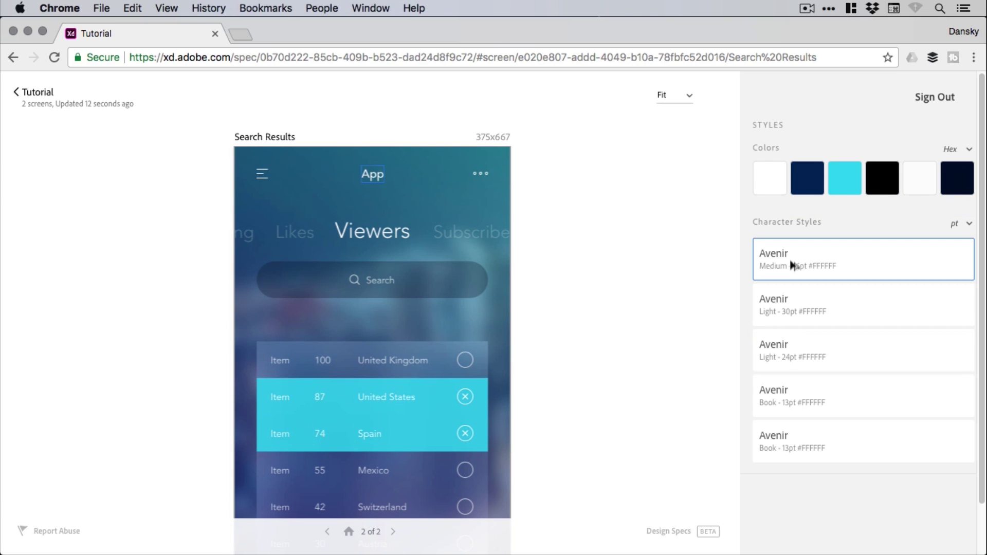
pyautogui.click(811, 265)
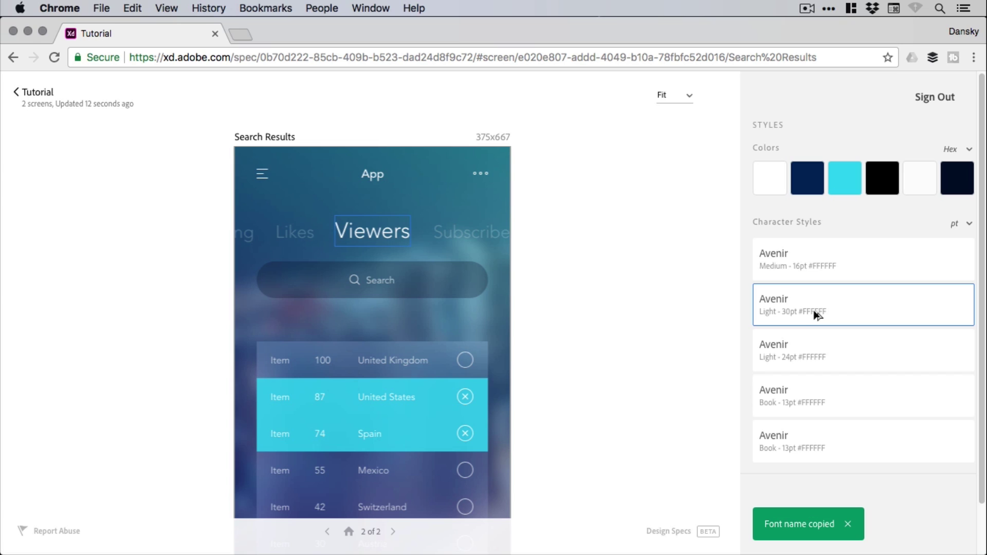
pyautogui.click(811, 177)
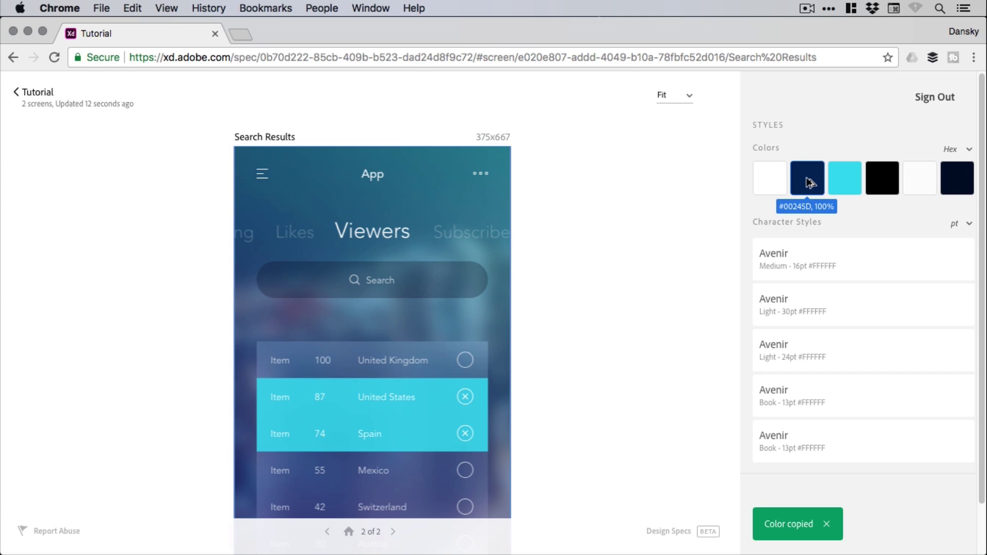
# Step: Switch colour values to RGBA and back to Hex, keeping sizes in pt
pyautogui.moveTo(849, 182)
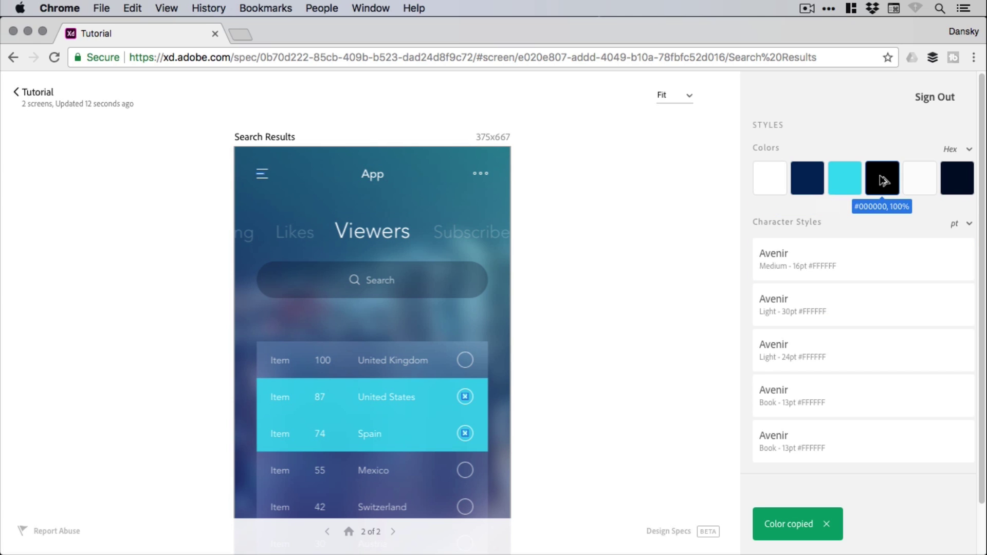
pyautogui.moveTo(920, 185)
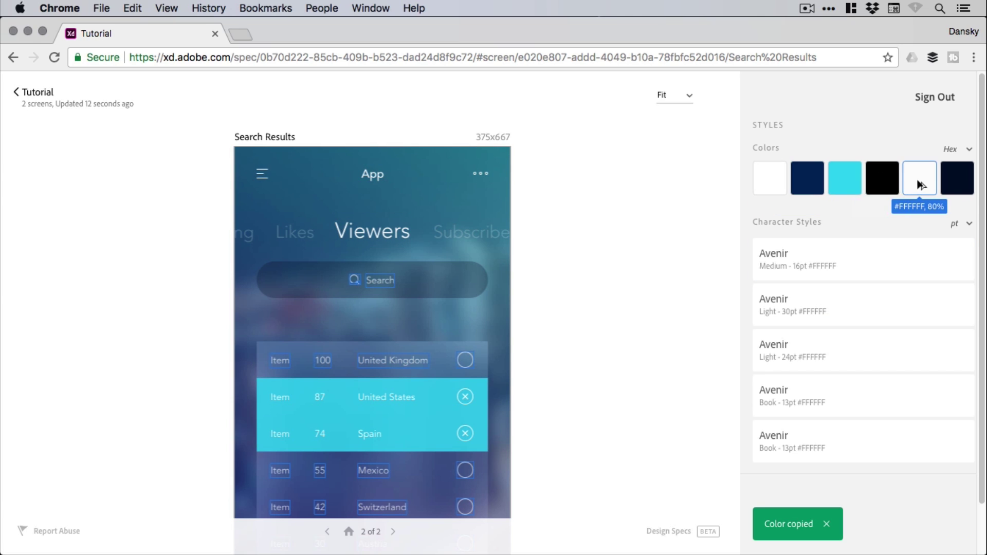
pyautogui.click(960, 149)
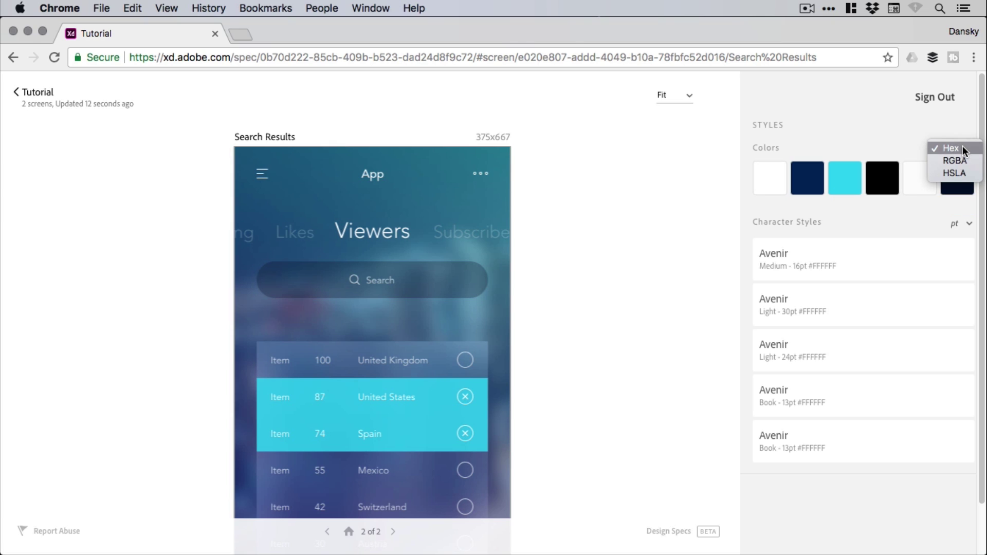
pyautogui.click(954, 160)
pyautogui.click(964, 149)
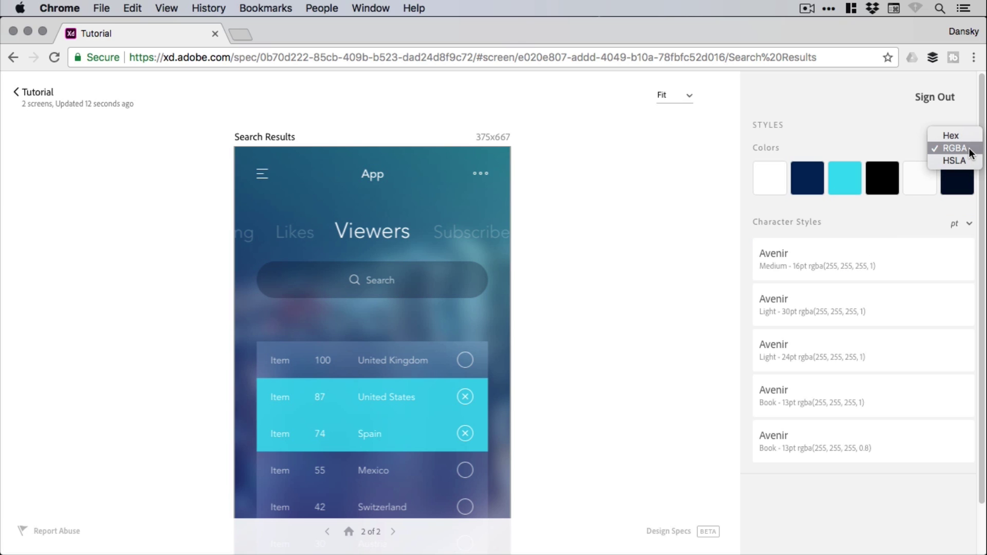
pyautogui.click(954, 135)
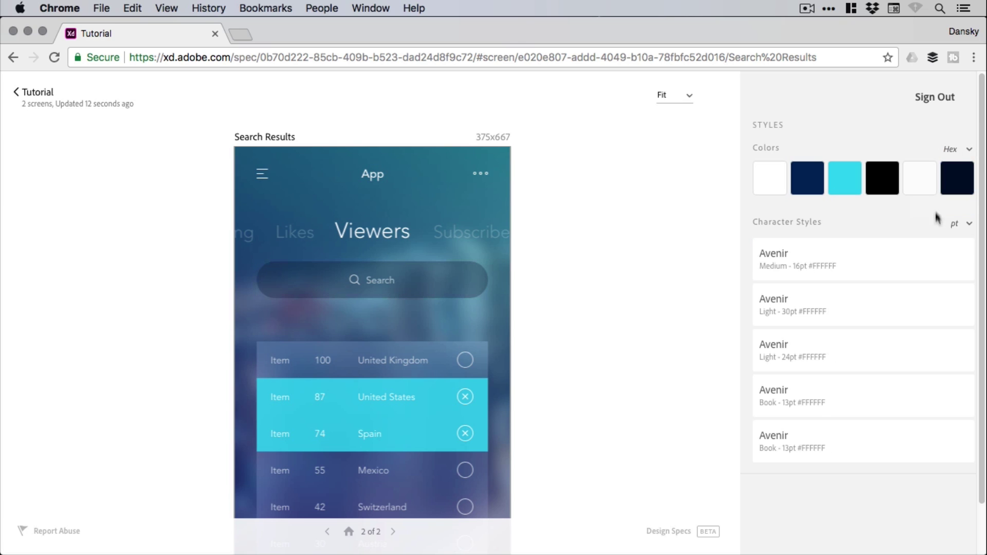
pyautogui.click(966, 227)
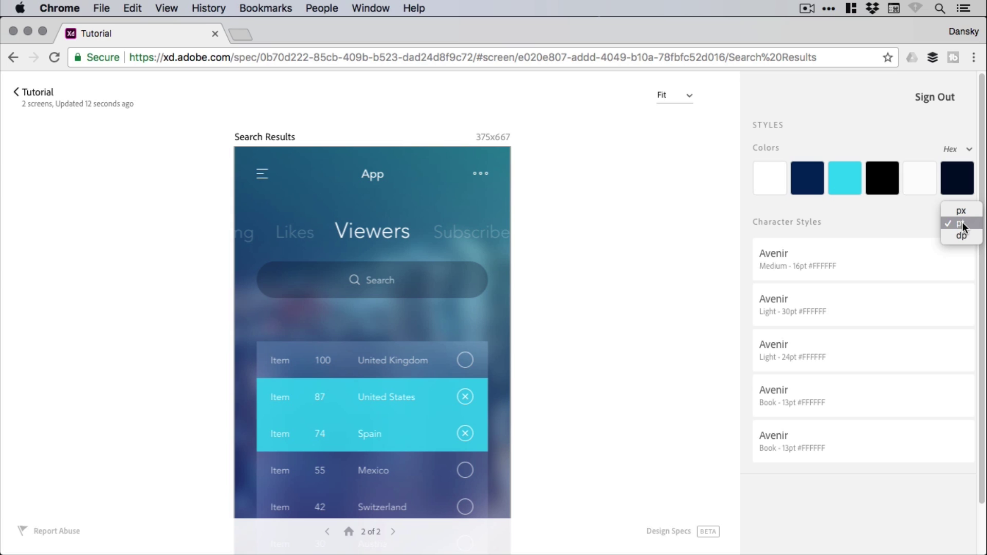
pyautogui.click(963, 227)
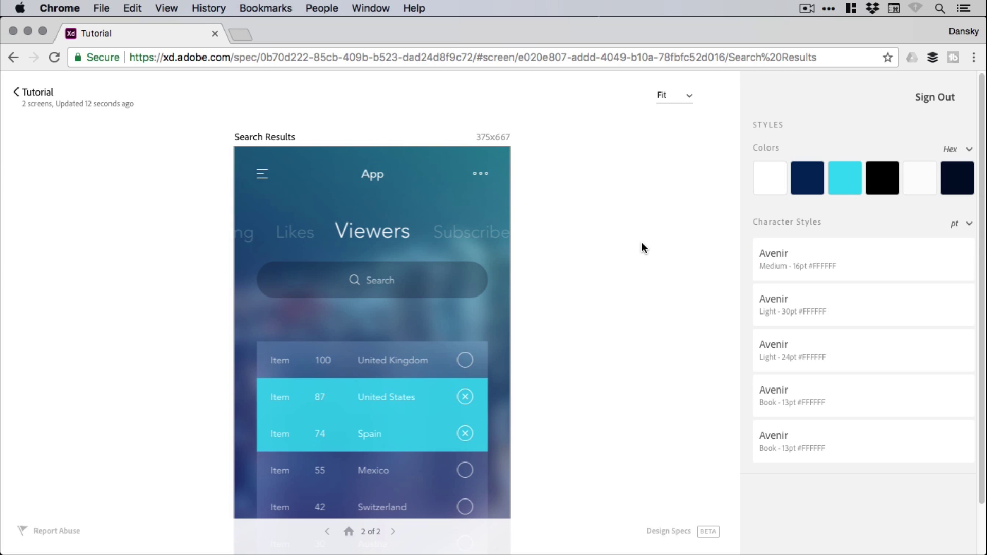
pyautogui.click(373, 234)
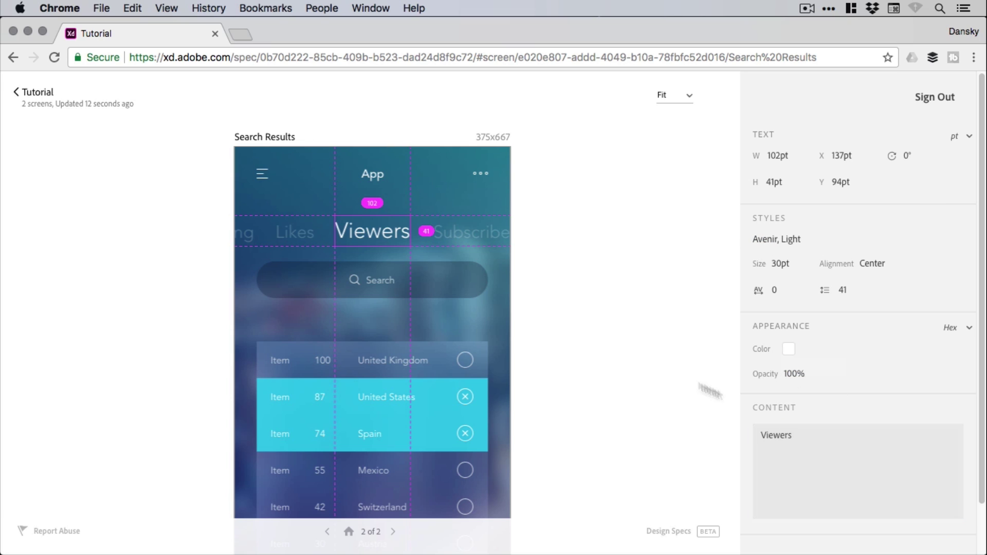
pyautogui.click(446, 269)
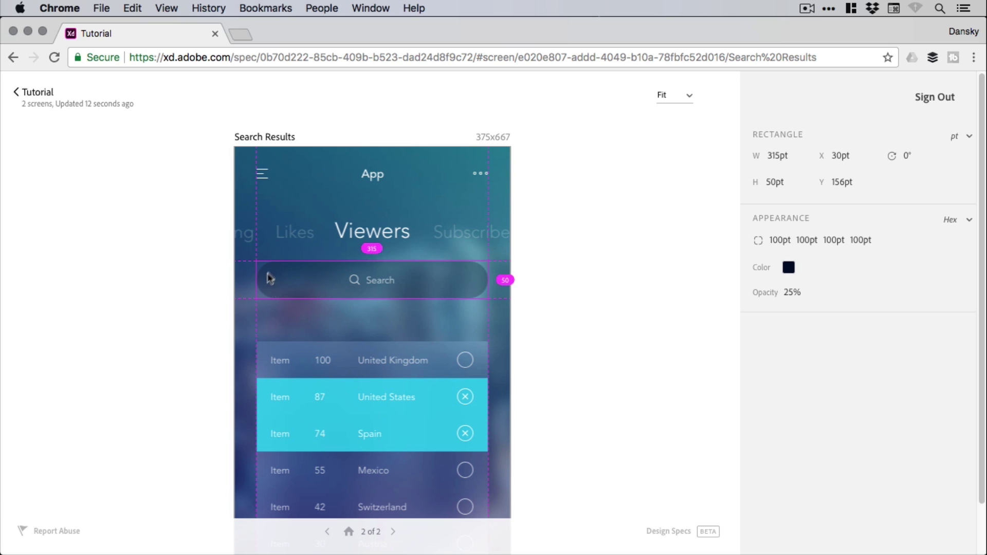
pyautogui.click(322, 361)
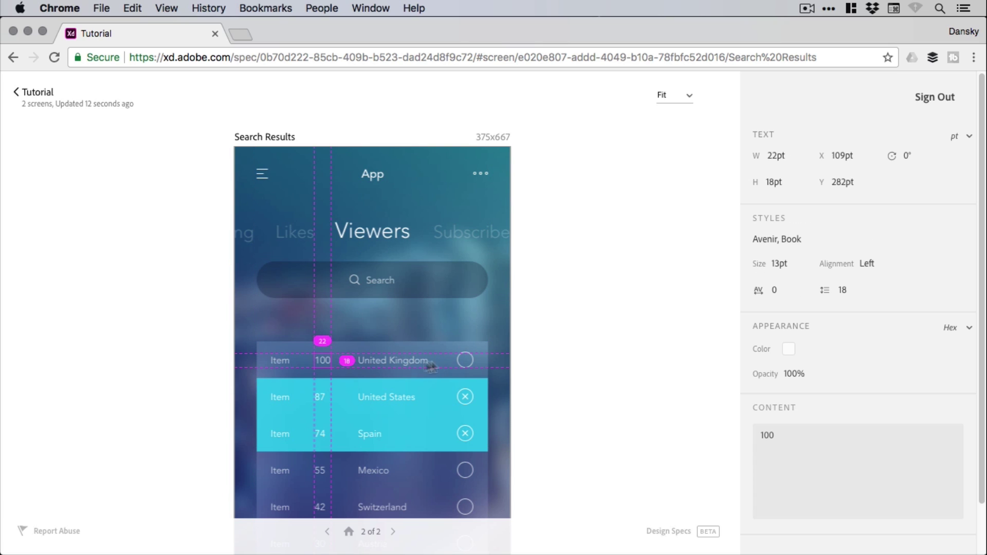
pyautogui.click(405, 362)
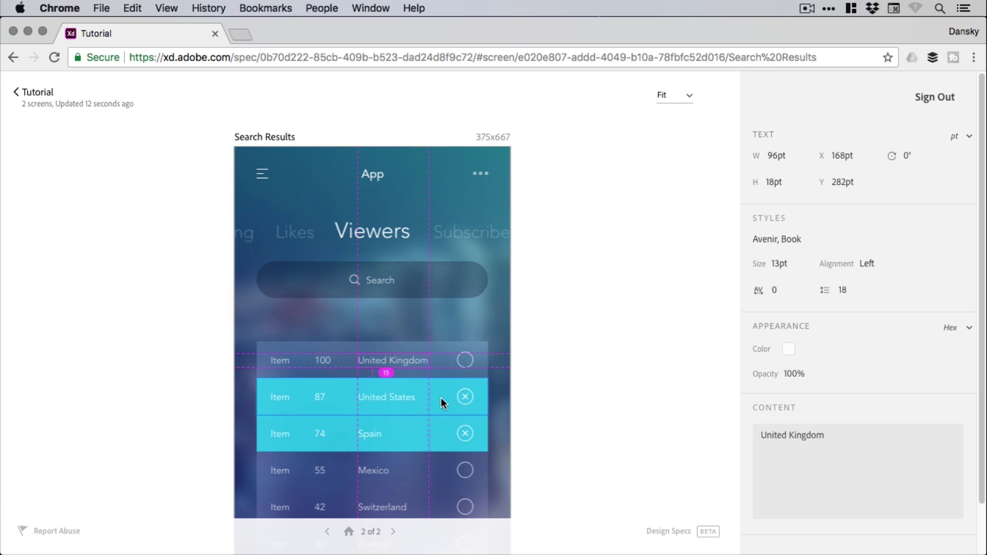
pyautogui.click(394, 401)
pyautogui.click(394, 397)
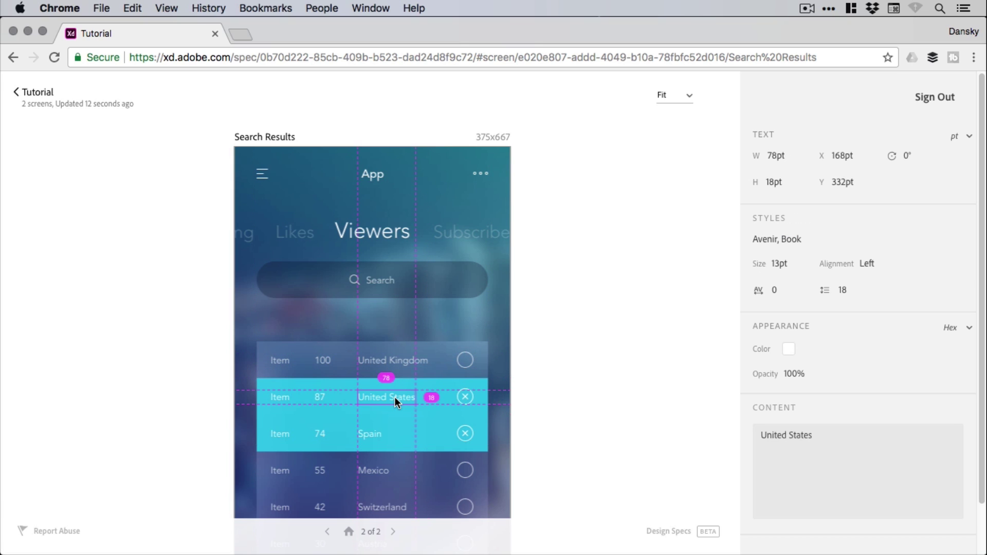
pyautogui.click(464, 399)
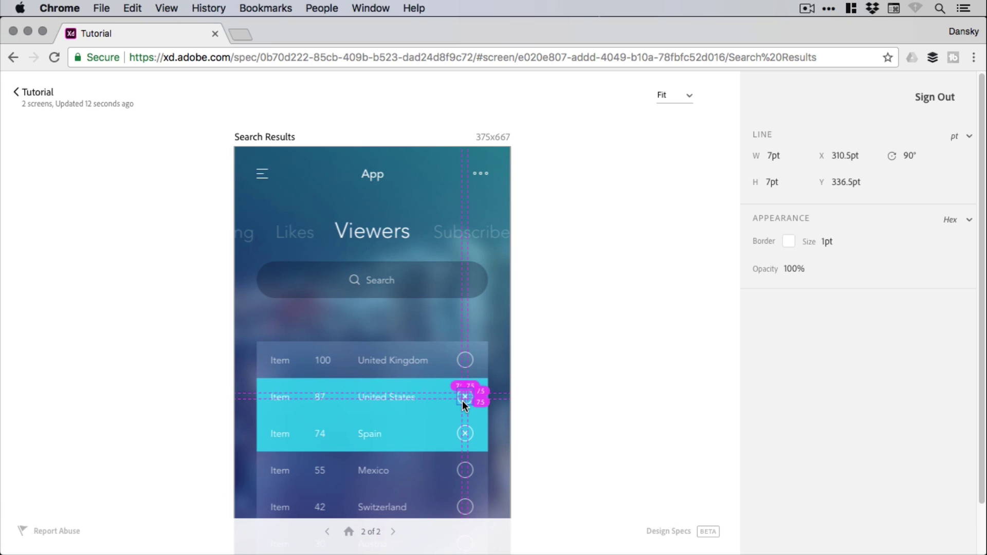
pyautogui.click(292, 231)
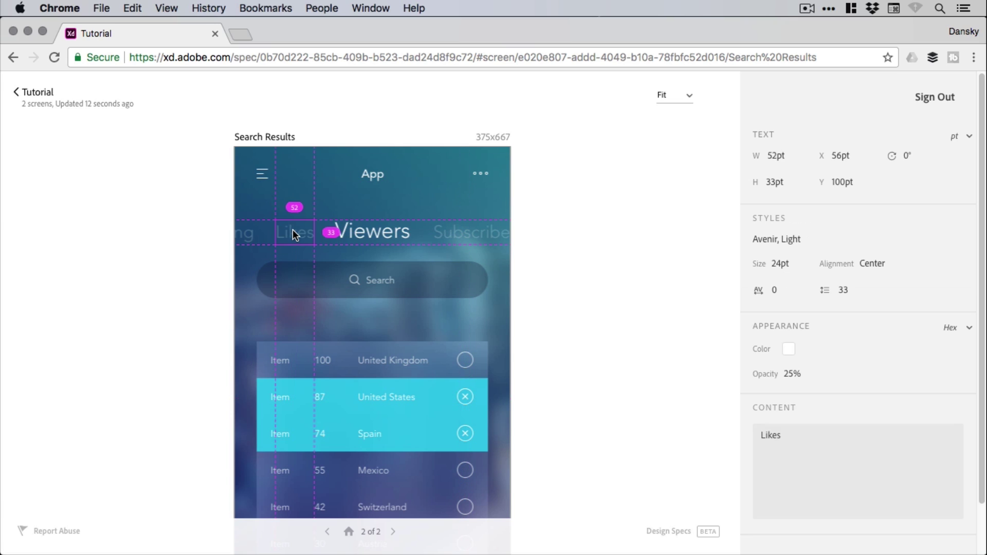
pyautogui.click(374, 229)
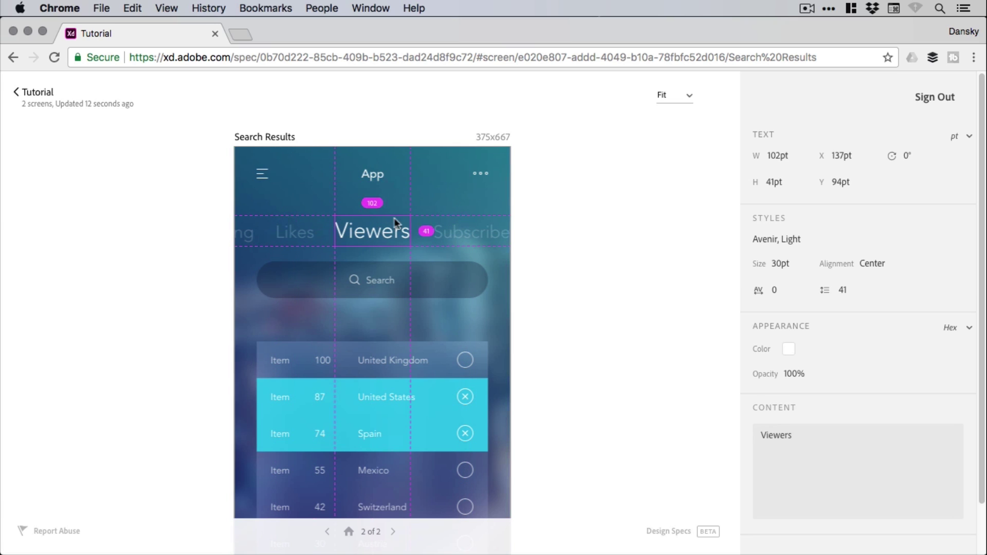
pyautogui.click(462, 229)
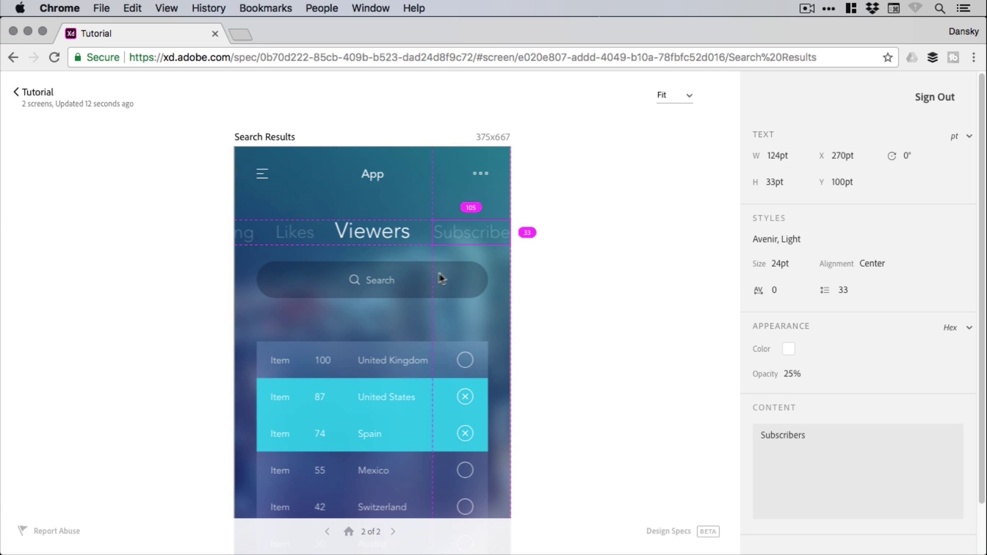
pyautogui.click(404, 280)
pyautogui.click(379, 280)
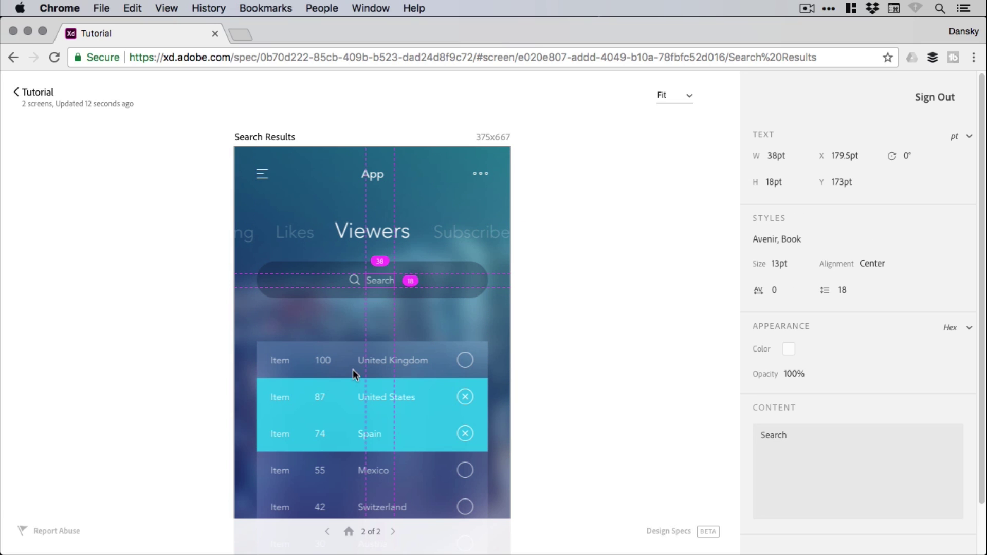
# Step: Inspect the row shape, search bar, Subscribers tab, three-dot icon, App title and hamburger icon
pyautogui.click(348, 361)
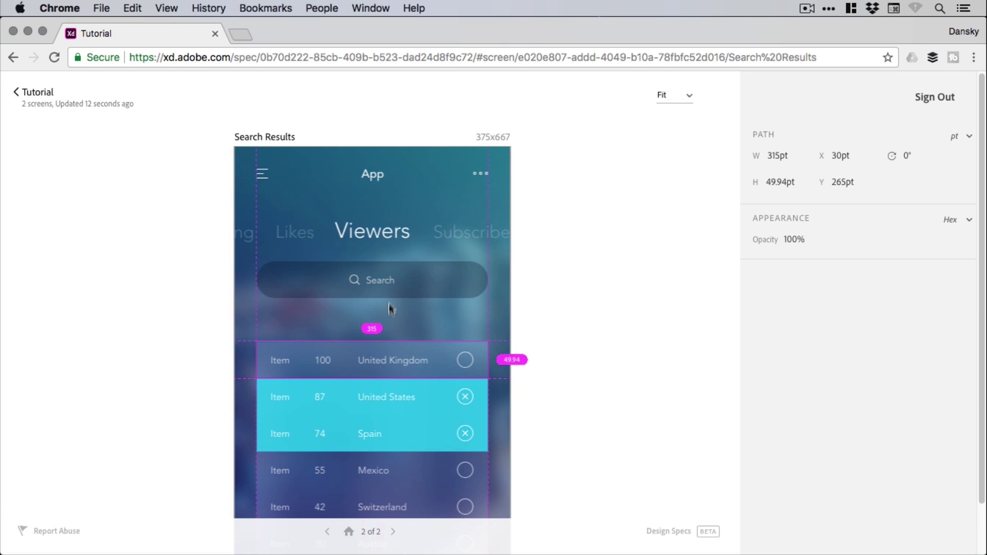
pyautogui.moveTo(373, 294)
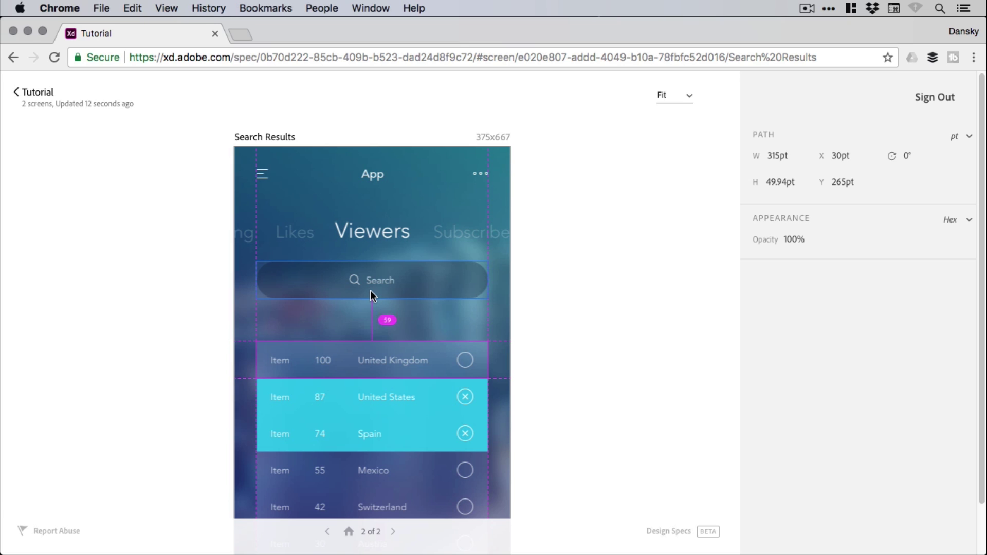
pyautogui.click(370, 289)
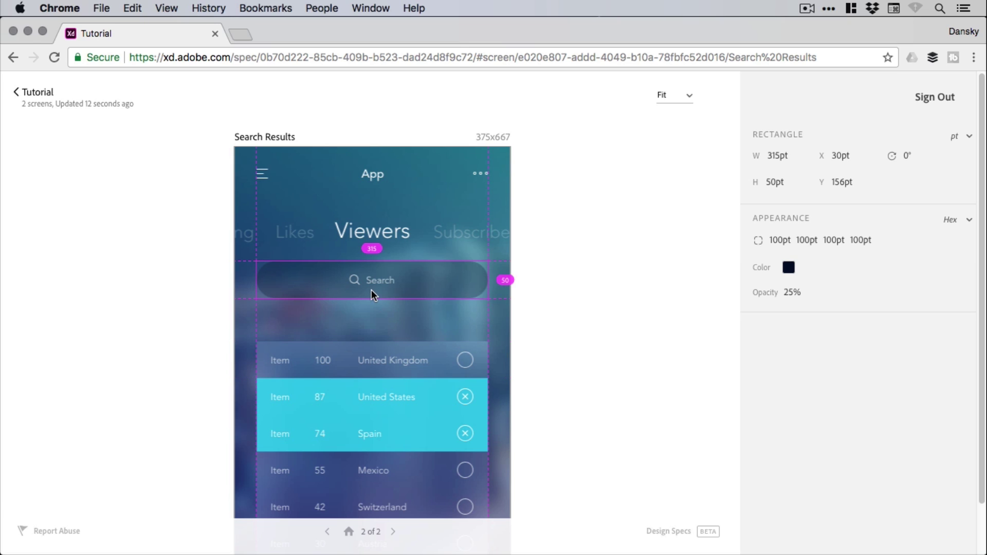
pyautogui.click(467, 231)
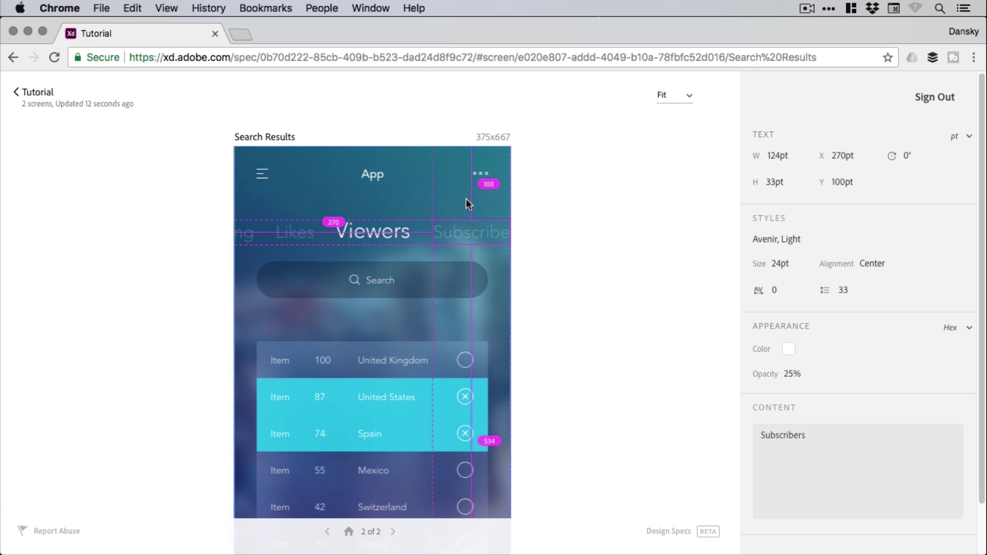
pyautogui.click(480, 173)
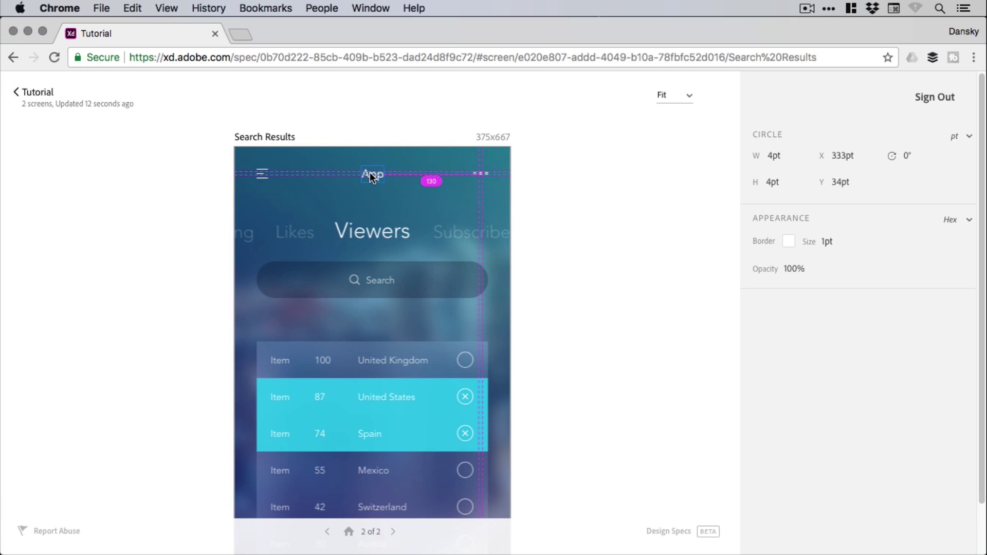
pyautogui.click(370, 173)
pyautogui.click(263, 174)
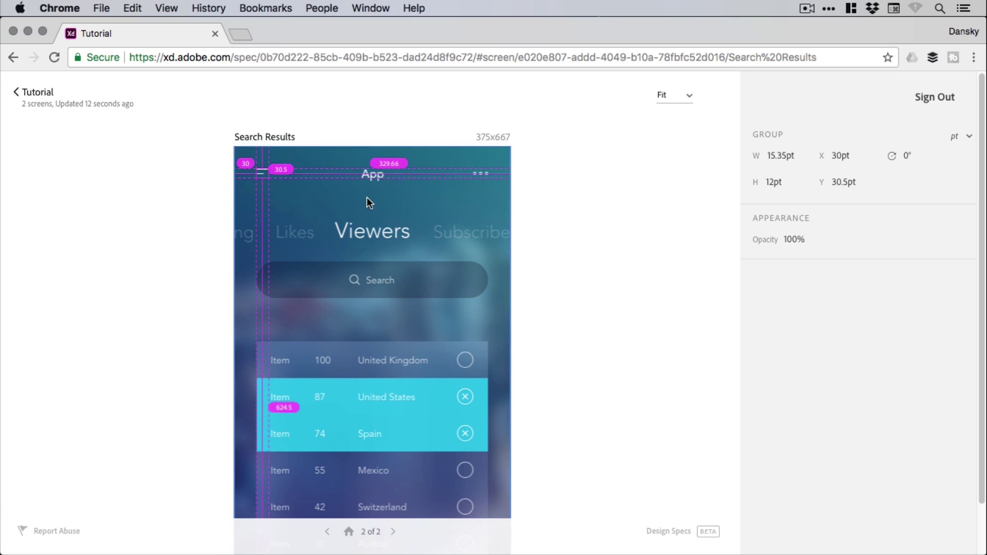
# Step: Inspect the United Kingdom label and row, the United States label, then go to Viewers
pyautogui.click(371, 358)
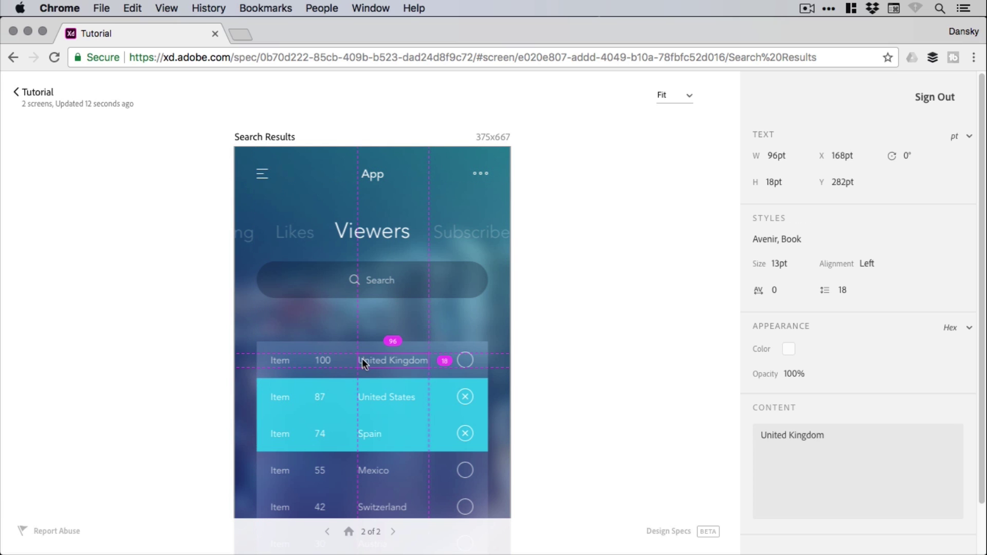
pyautogui.click(393, 349)
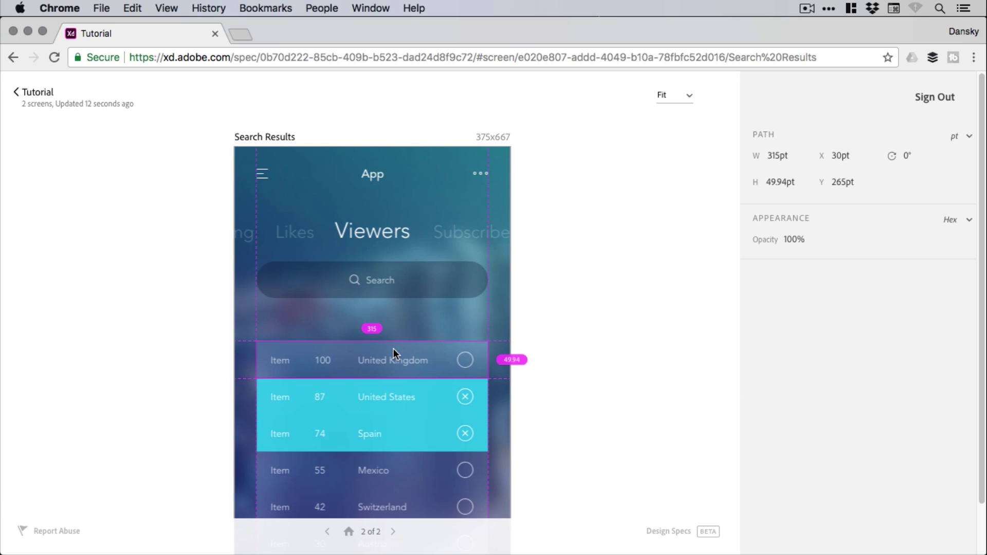
pyautogui.click(373, 395)
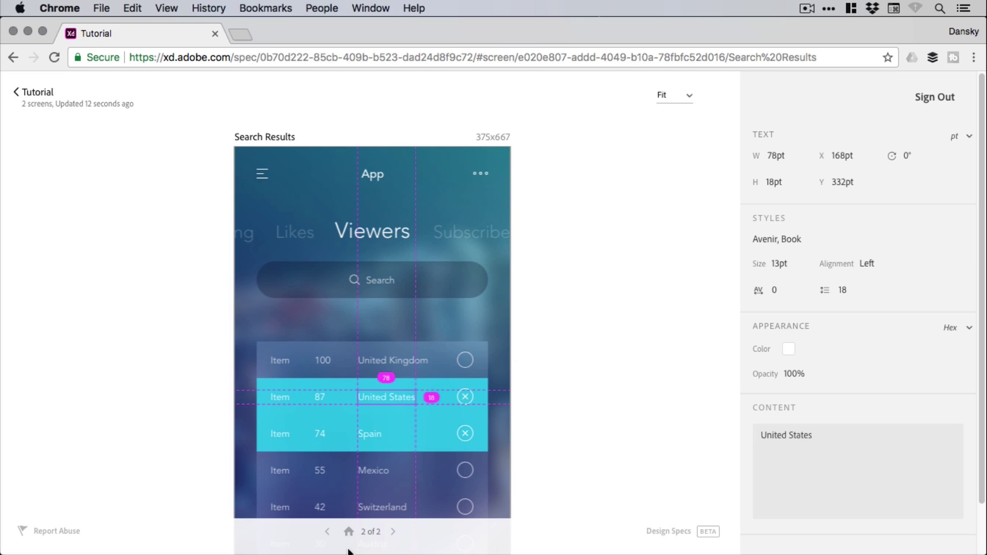
pyautogui.click(327, 533)
# Step: Flip between Viewers and Search Results, then return to the Tutorial overview
pyautogui.click(328, 532)
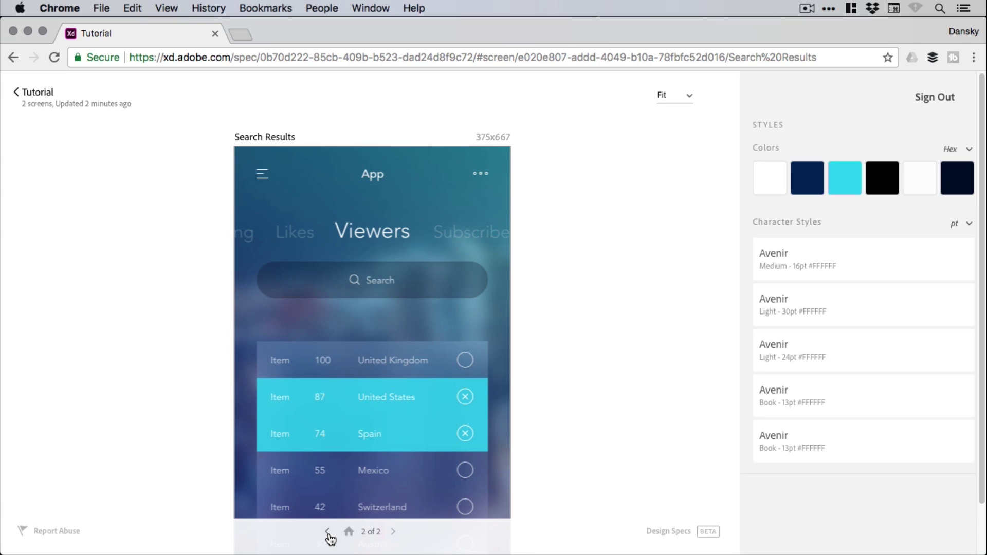
pyautogui.click(328, 533)
pyautogui.click(328, 532)
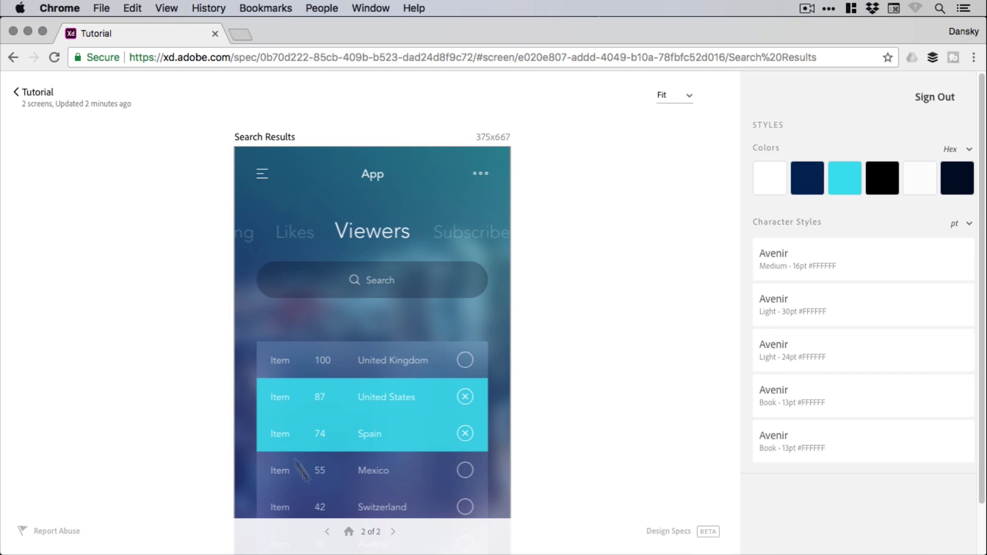
pyautogui.click(18, 95)
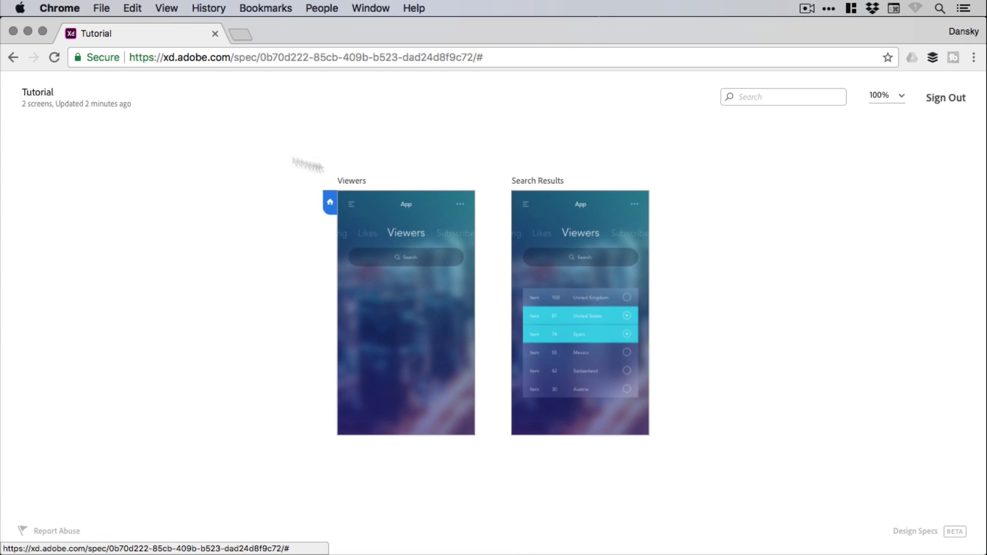